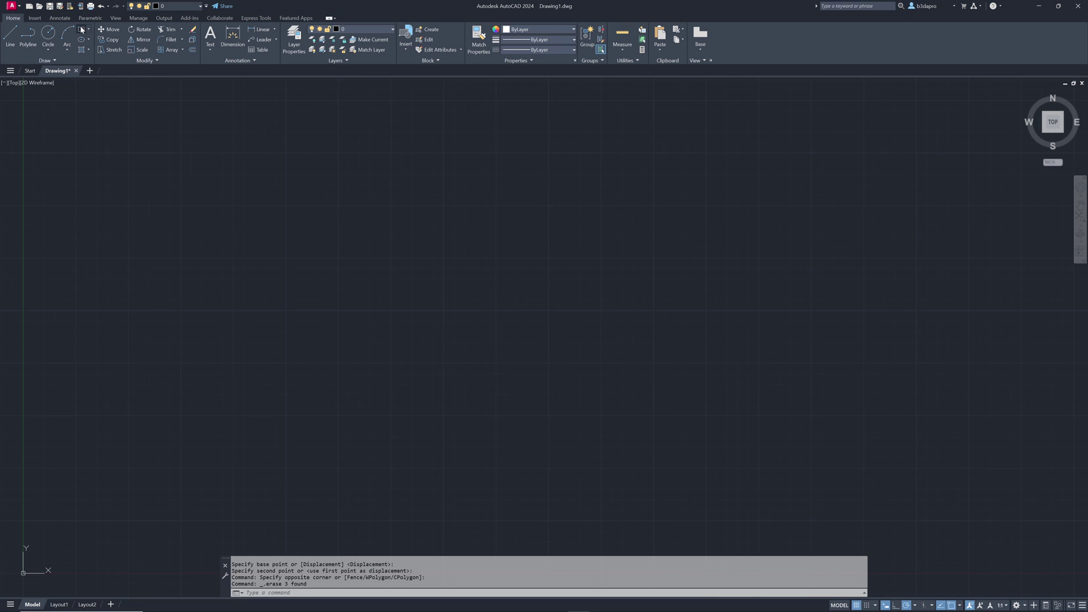
# Step: Draw the middle rectangle with the Rectangle tool near the centre of the canvas
pyautogui.click(427, 271)
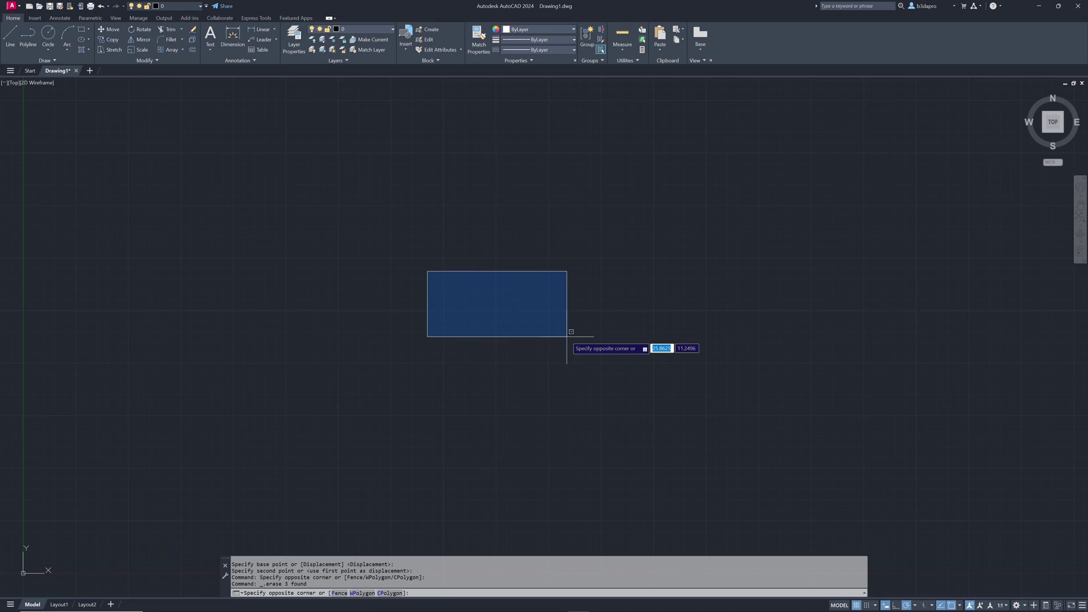
pyautogui.click(594, 362)
pyautogui.click(82, 30)
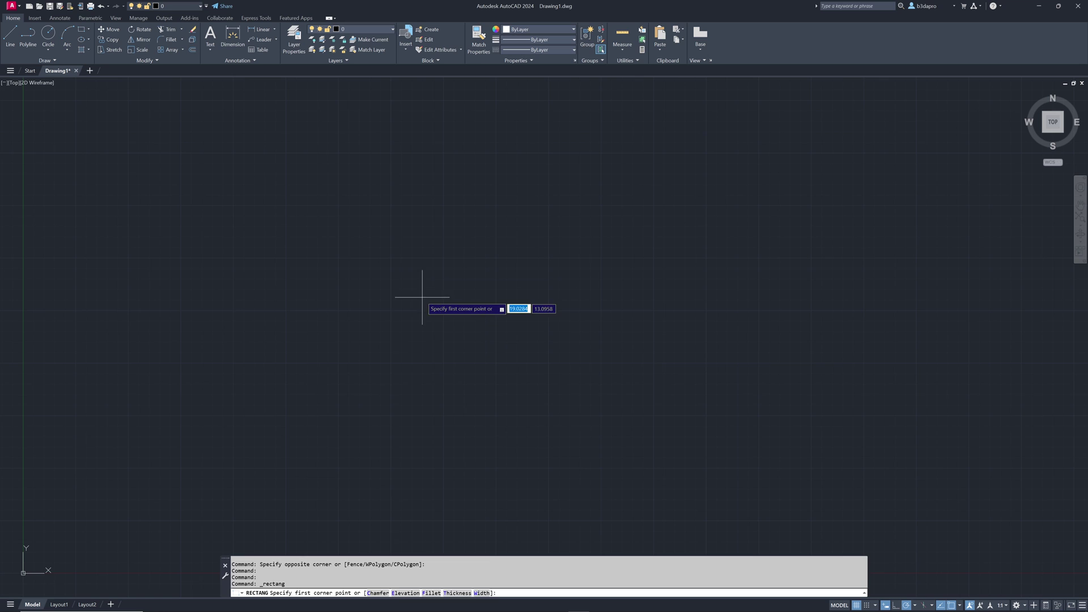
pyautogui.click(411, 292)
pyautogui.click(586, 357)
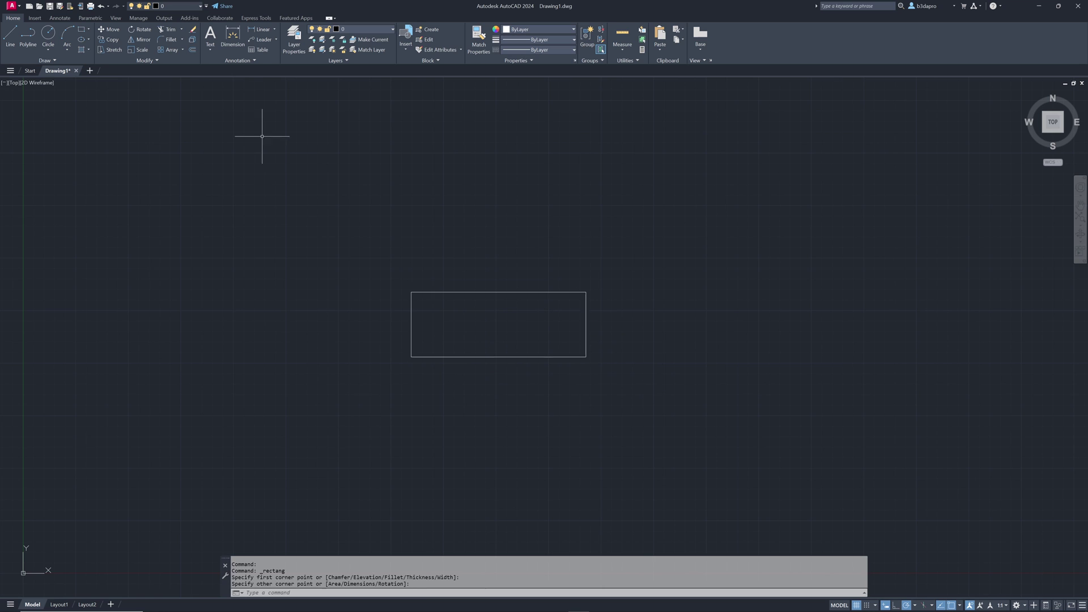
# Step: Draw two more rectangles higher up, one at the upper left and one at the upper right
pyautogui.click(82, 30)
pyautogui.click(209, 126)
pyautogui.click(381, 215)
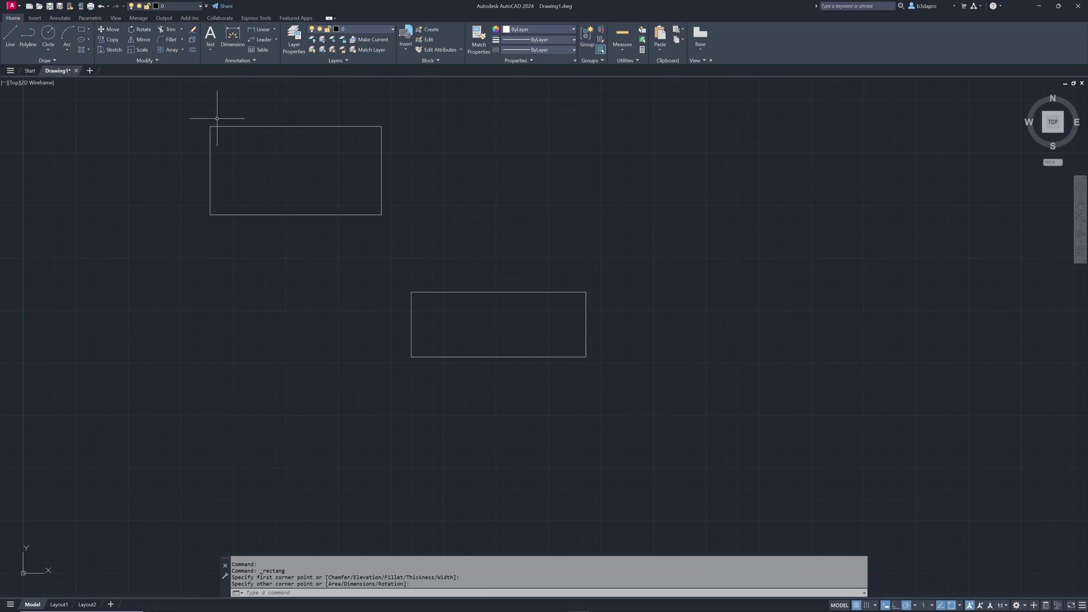
pyautogui.press('space')
pyautogui.click(639, 123)
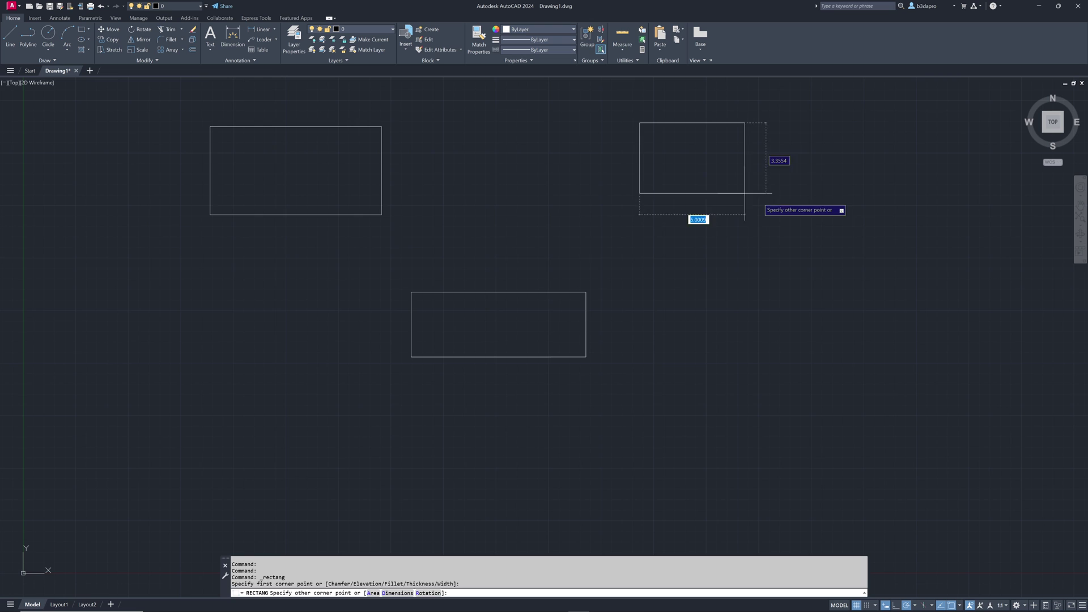
pyautogui.click(801, 199)
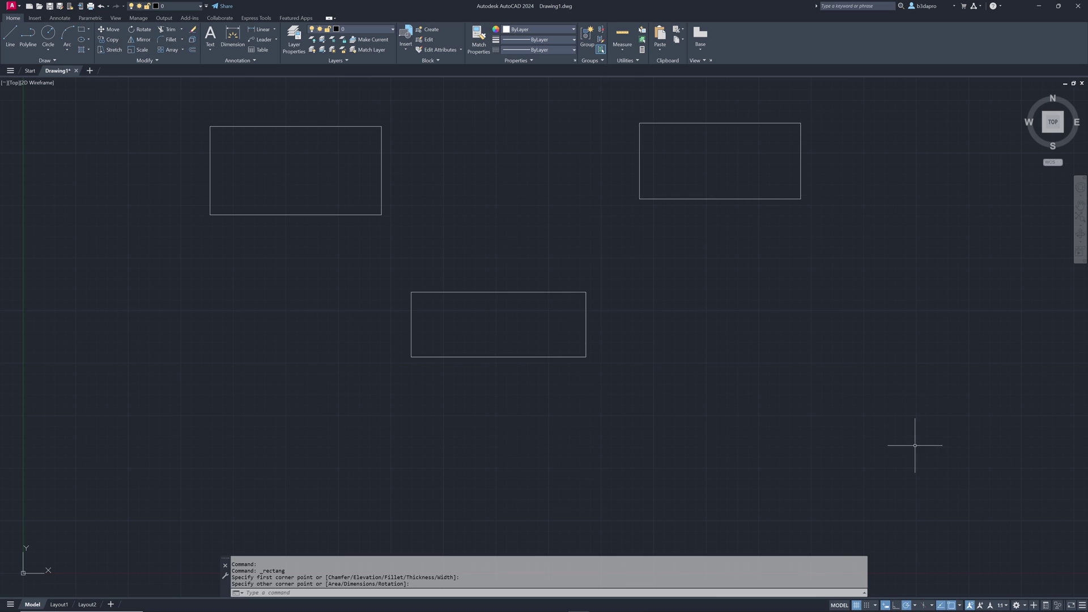
# Step: After checking the object snaps, MOVE the left rectangle from its top-right corner to the middle rectangle's bottom-left corner
pyautogui.click(960, 606)
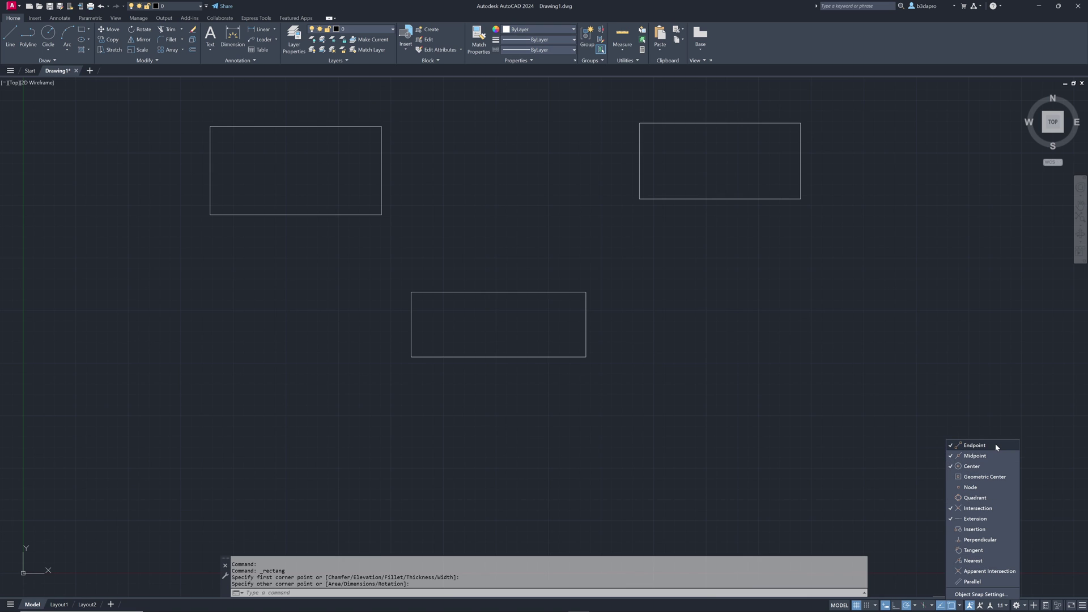
pyautogui.press('Escape')
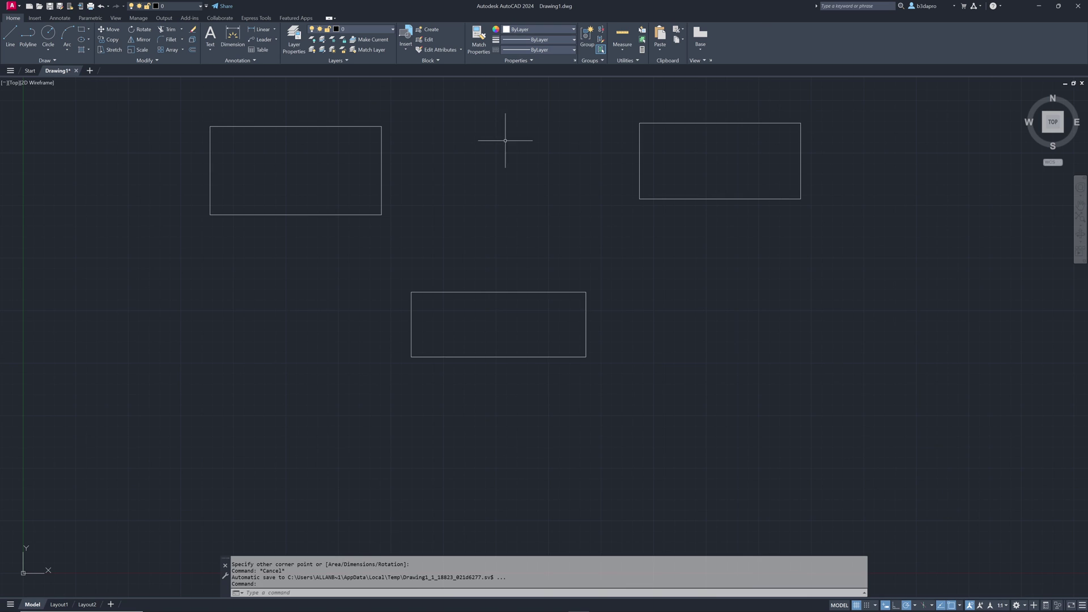
pyautogui.write('MOVE')
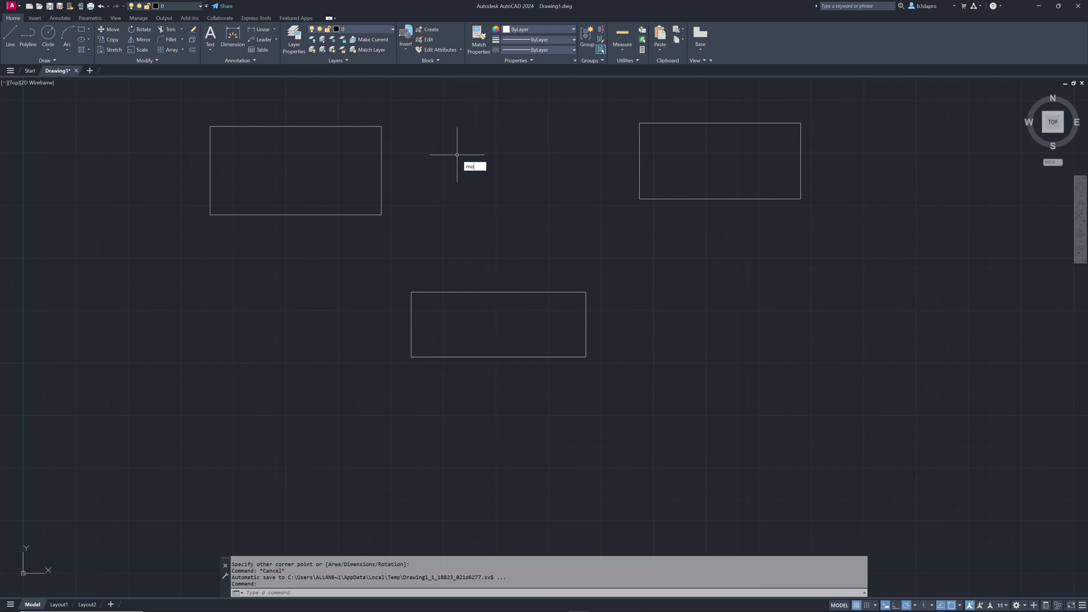
pyautogui.press('Return')
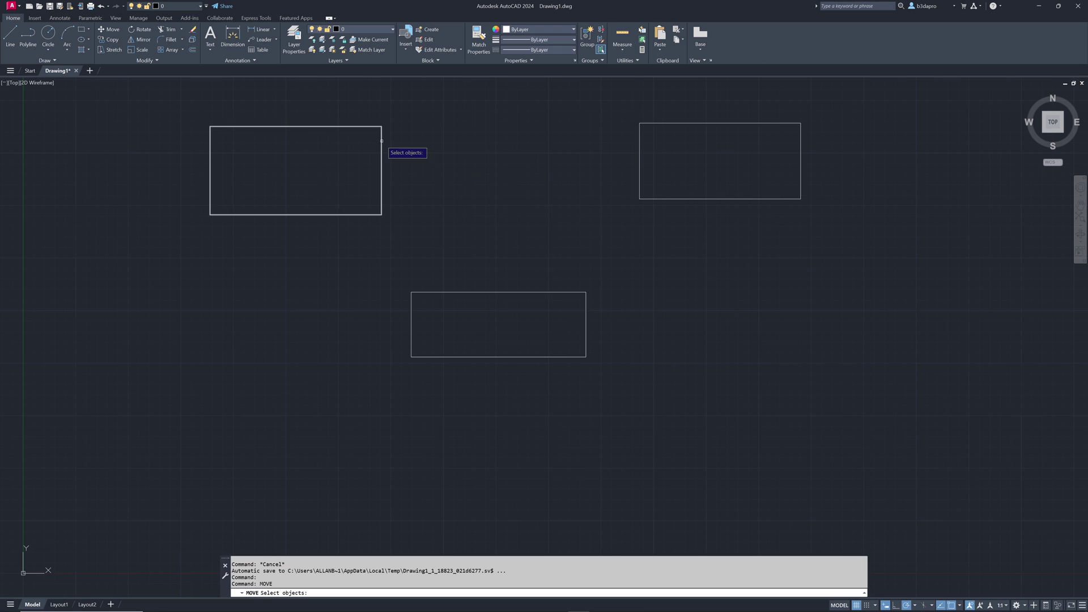
pyautogui.click(391, 145)
pyautogui.click(346, 167)
pyautogui.press('Return')
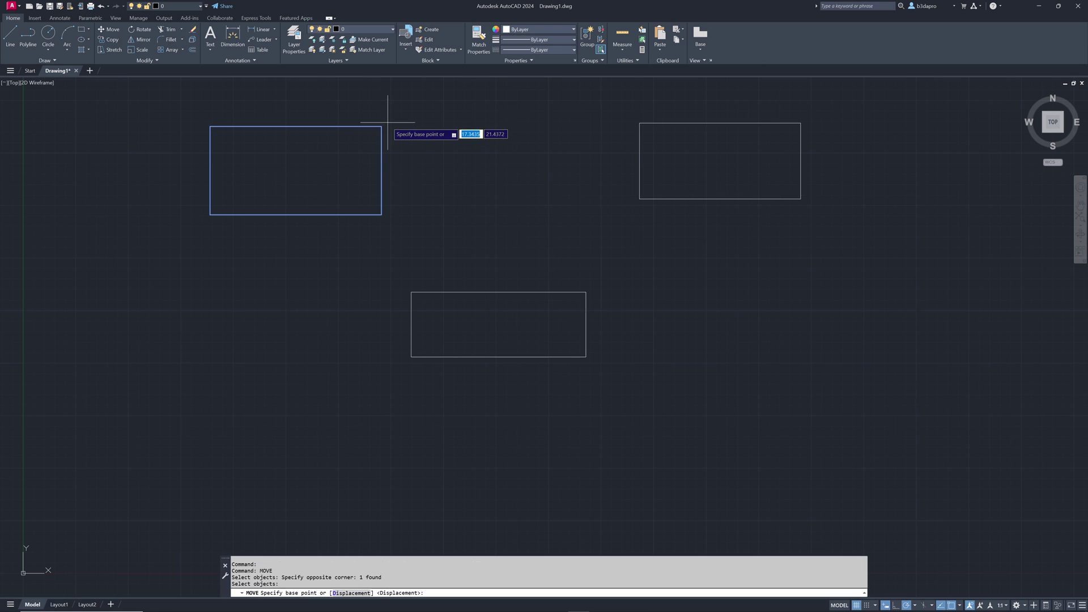
pyautogui.click(381, 127)
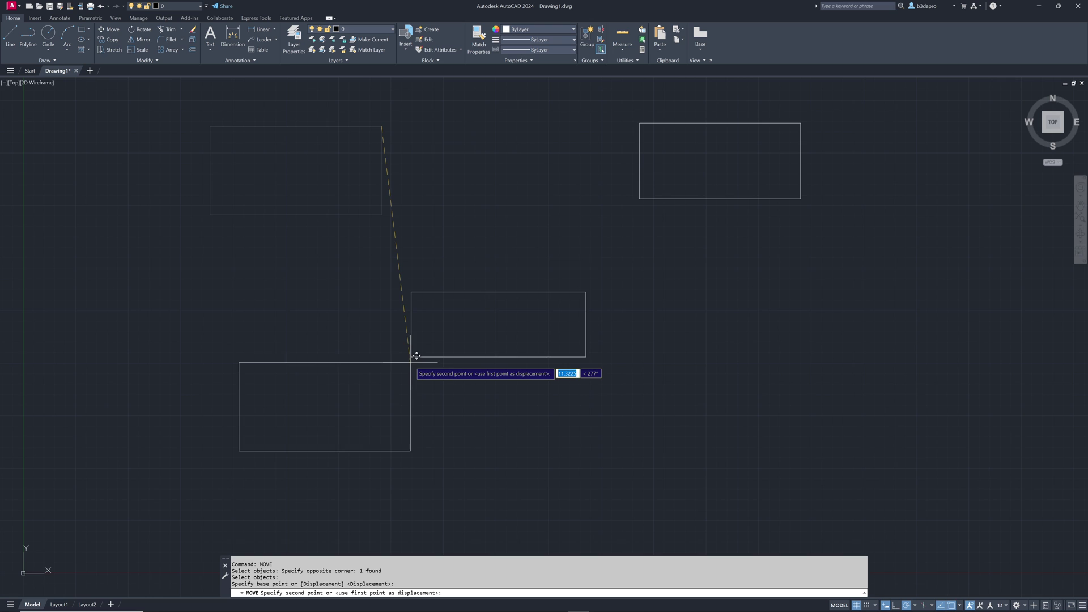
pyautogui.click(411, 357)
# Step: Move the right rectangle from its top-left corner onto the middle rectangle's bottom-right corner
pyautogui.click(731, 189)
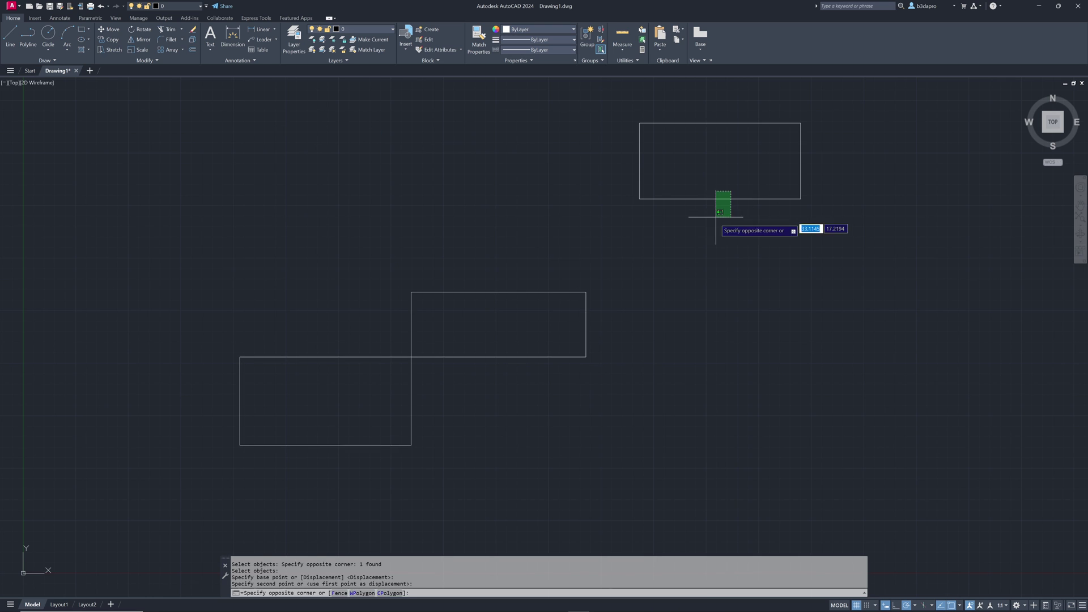
pyautogui.click(713, 220)
pyautogui.press('Return')
pyautogui.click(639, 124)
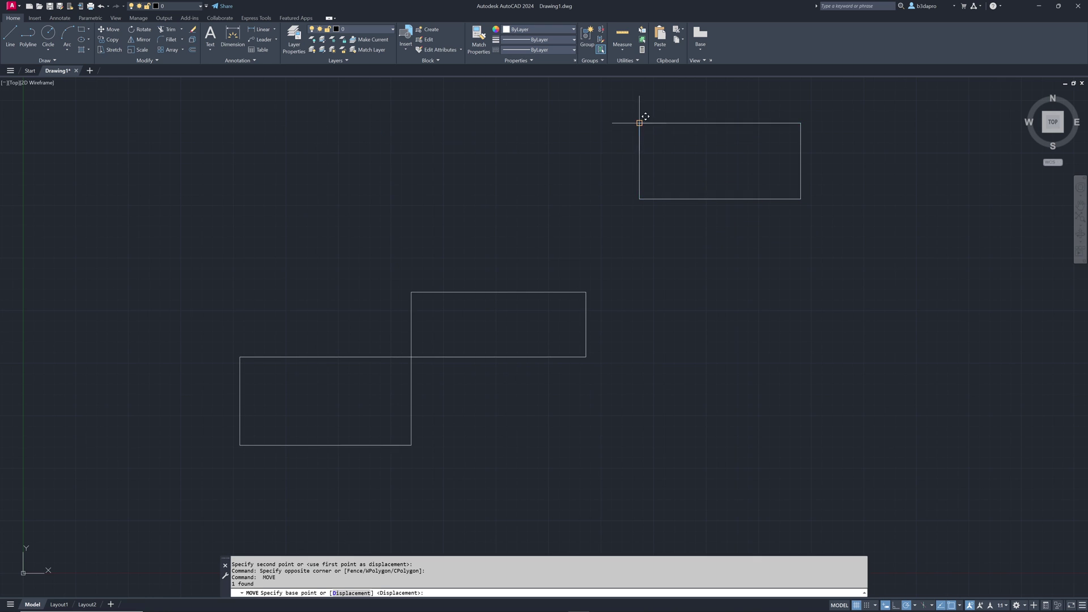
pyautogui.click(593, 353)
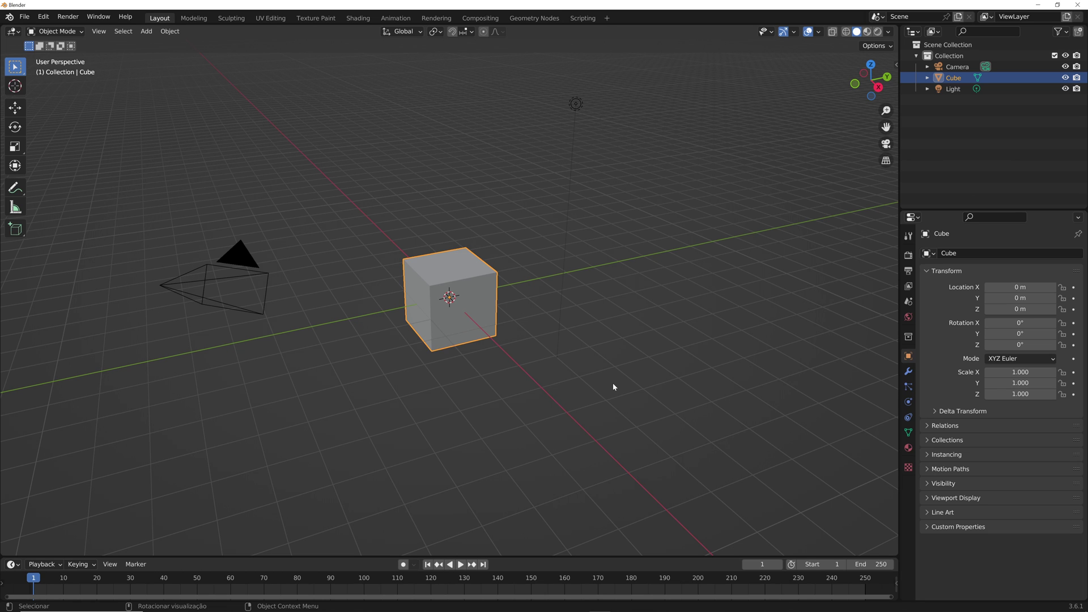
# Step: Box-select and delete the Cube, Camera and Light, then switch to Top view
pyautogui.moveTo(129, 57); pyautogui.dragTo(651, 388)
pyautogui.press('Delete')
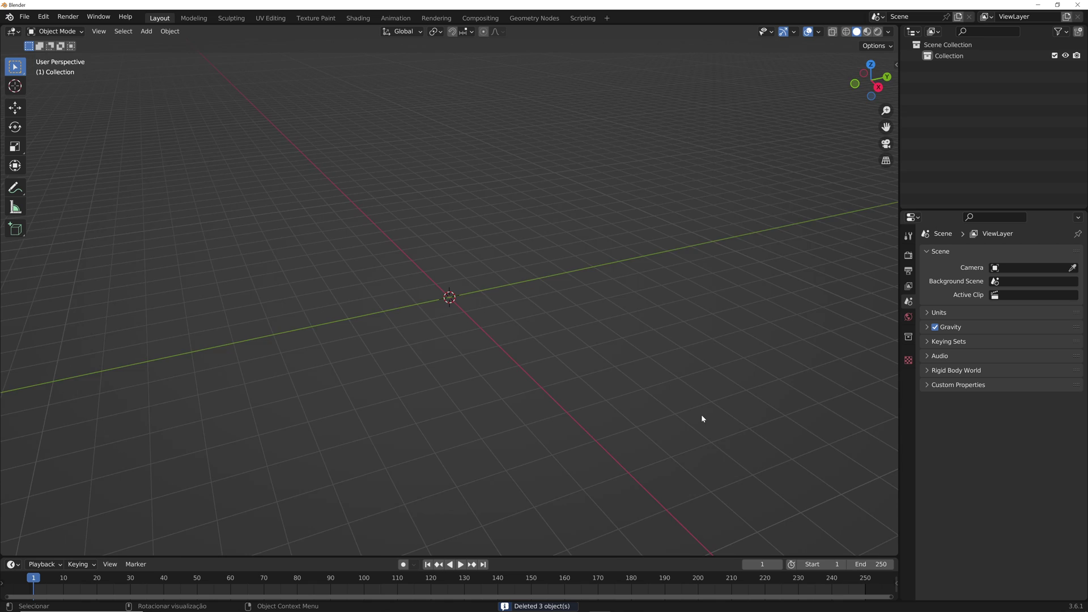
pyautogui.press('KP_7')
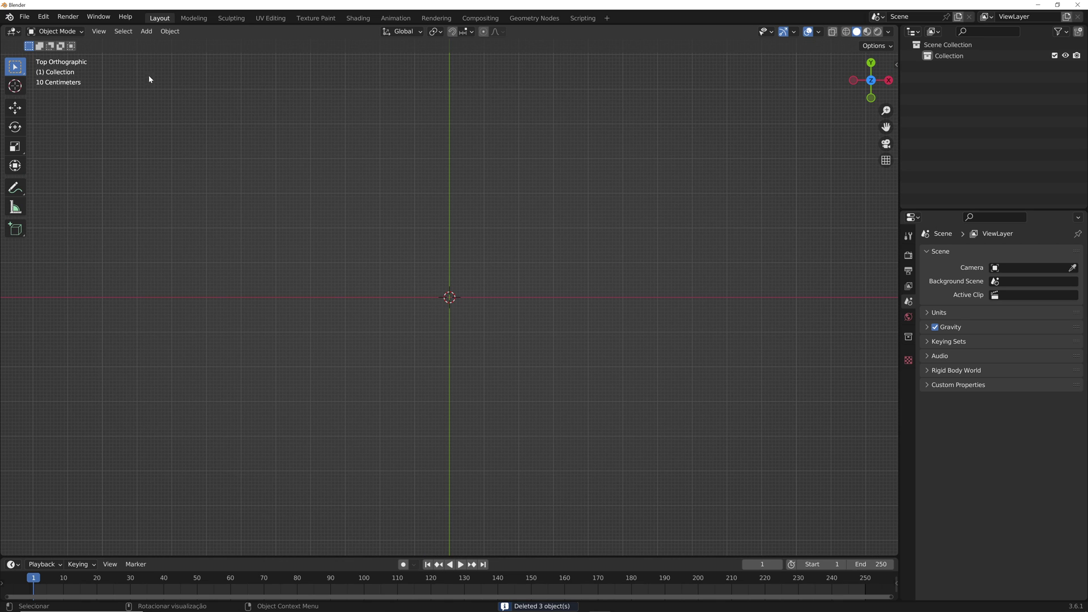
# Step: Add a mesh plane and stretch it along the X axis
pyautogui.hotkey('shift', 'a')
pyautogui.moveTo(499, 251)
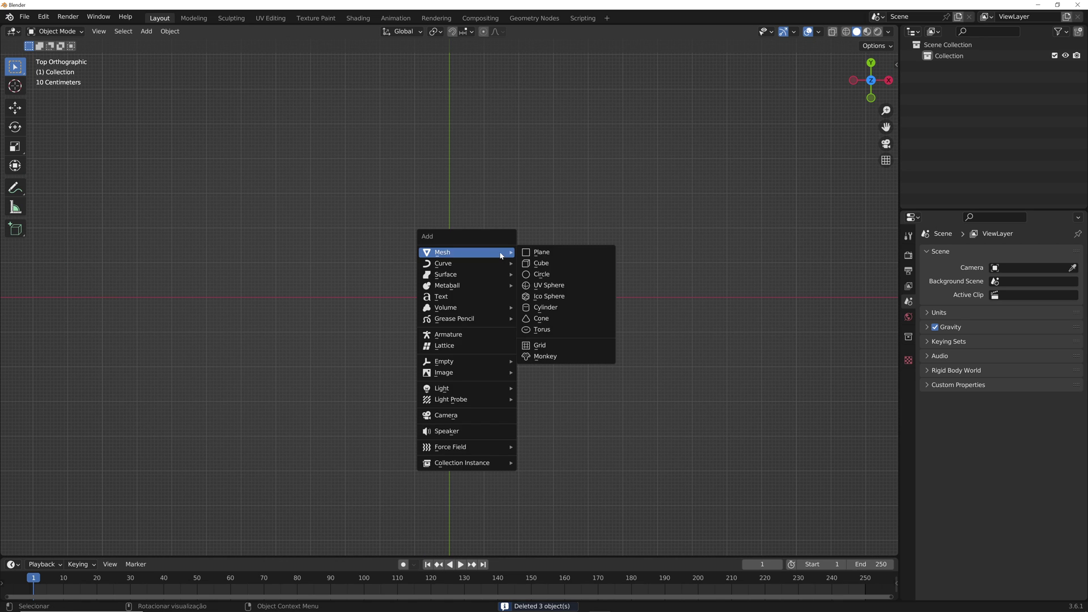
pyautogui.click(534, 251)
pyautogui.press('s')
pyautogui.press('x')
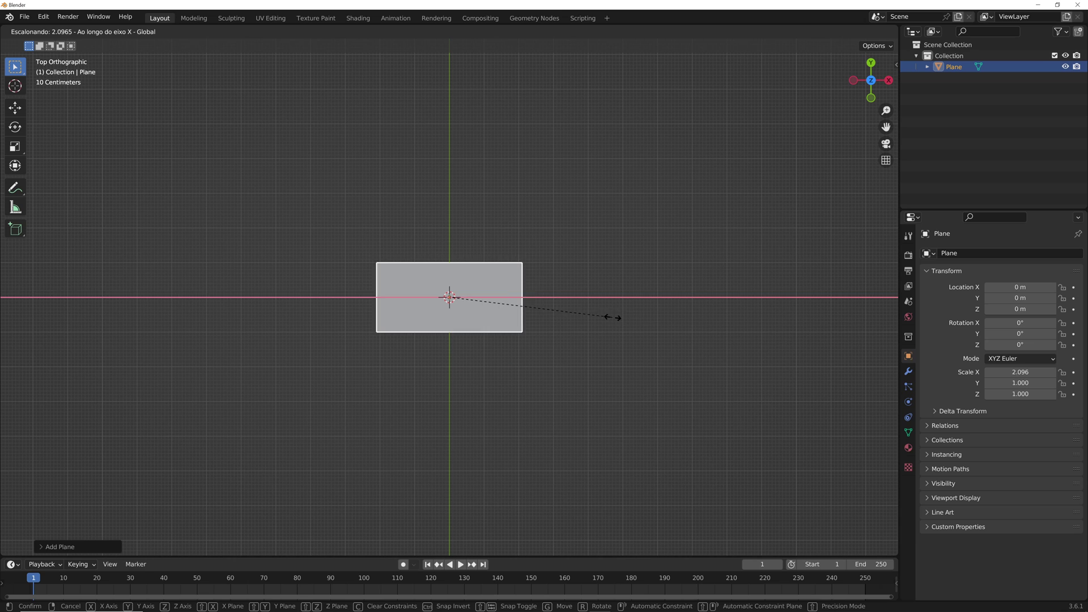
pyautogui.click(634, 318)
# Step: Duplicate the plane twice, placing copies at upper left and upper right, then frame all three
pyautogui.hotkey('shift', 'd')
pyautogui.click(442, 225)
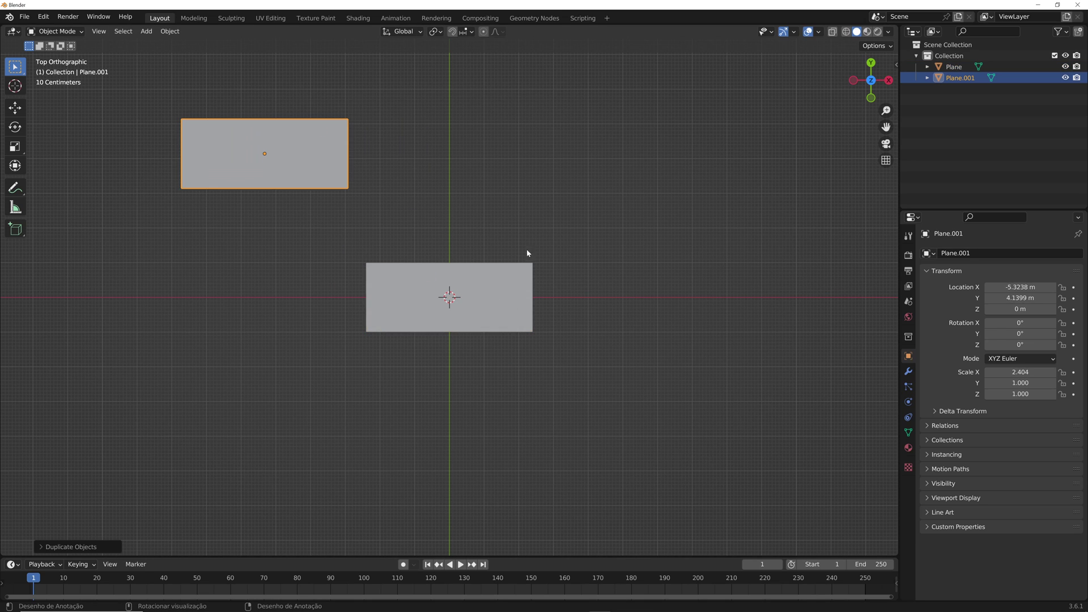
pyautogui.hotkey('shift', 'd')
pyautogui.click(778, 375)
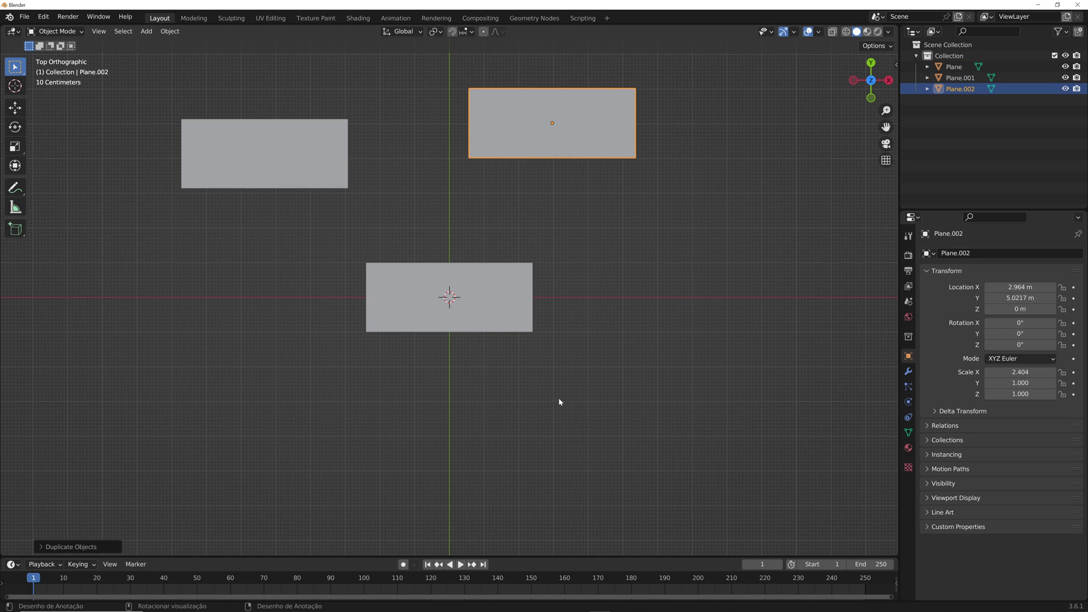
pyautogui.press('g')
pyautogui.click(654, 403)
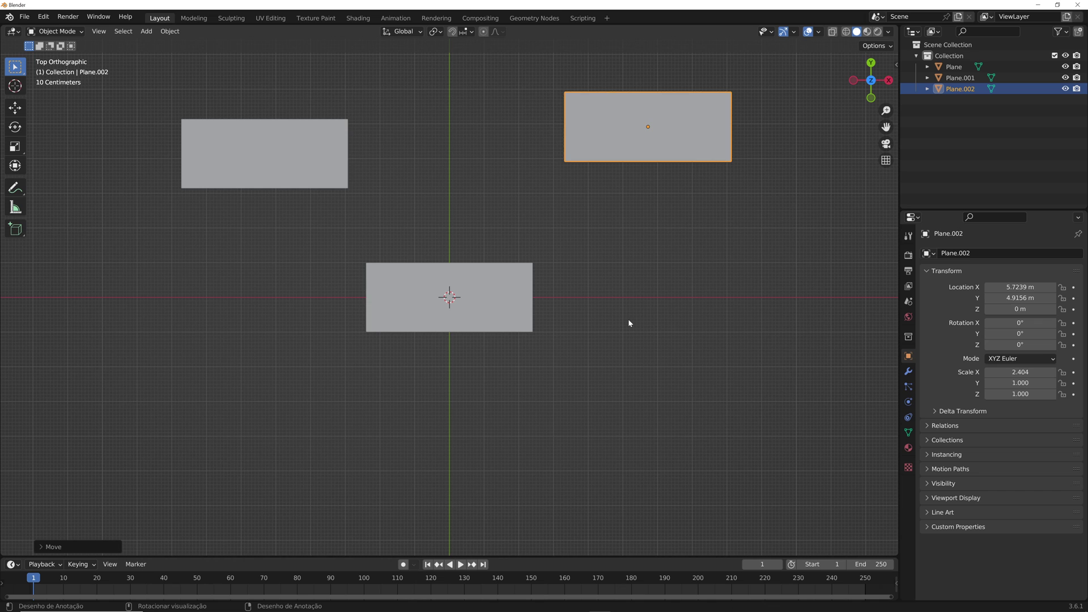
pyautogui.press('Home')
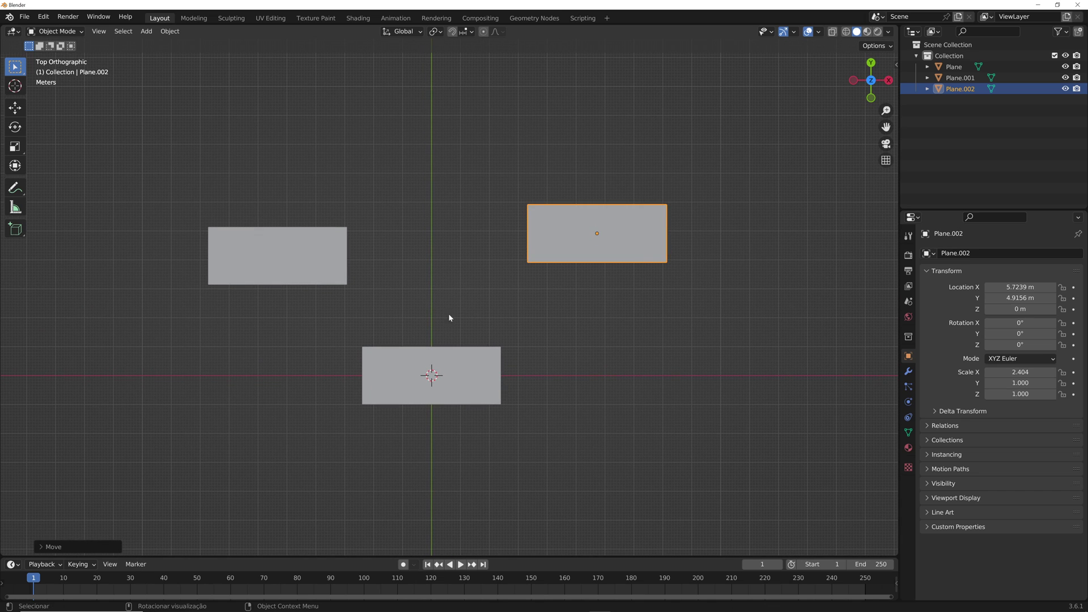
# Step: Select Plane.001 and turn on snapping with Snap To set to Vertex
pyautogui.click(335, 262)
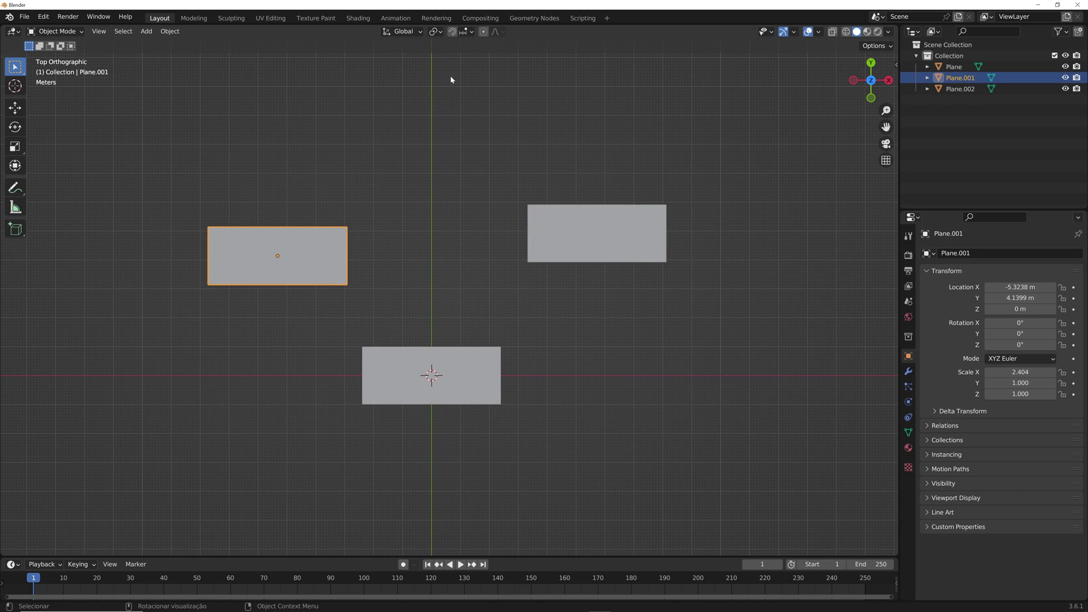
pyautogui.click(453, 32)
pyautogui.click(466, 31)
pyautogui.click(466, 74)
# Step: Move Plane.001 with Ctrl snapping, leaving it above-left of the middle plane
pyautogui.press('g')
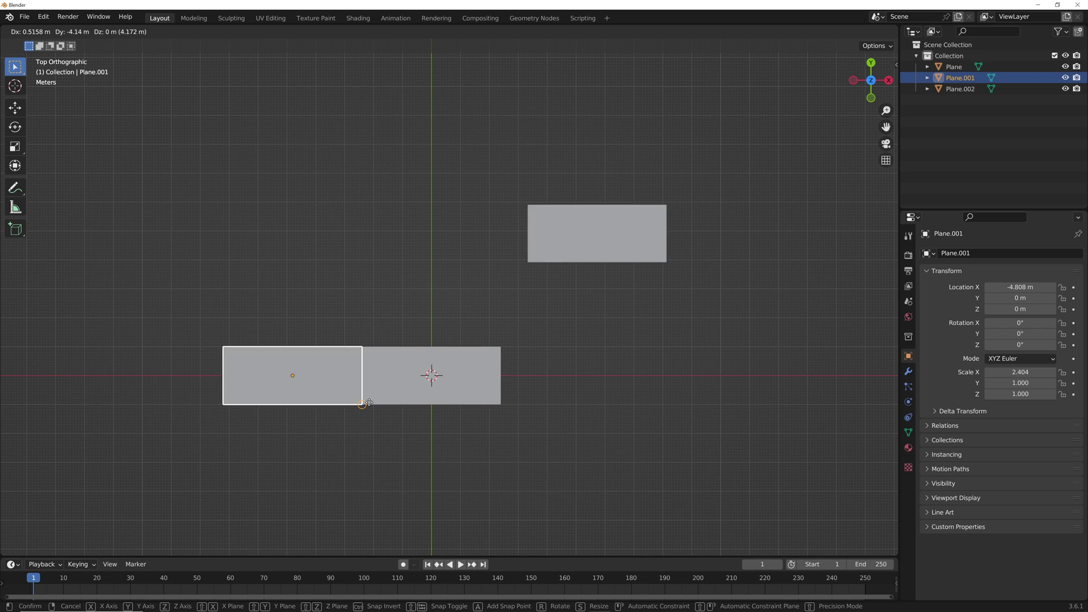
pyautogui.press('ctrl')
pyautogui.press('ctrl')
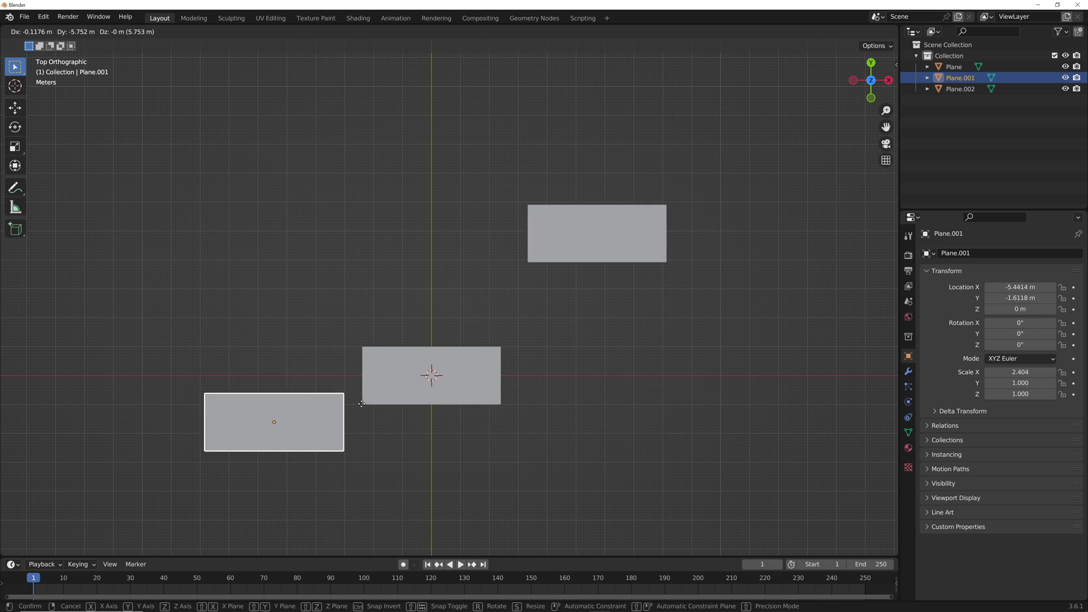
pyautogui.press('ctrl')
pyautogui.press('ctrl')
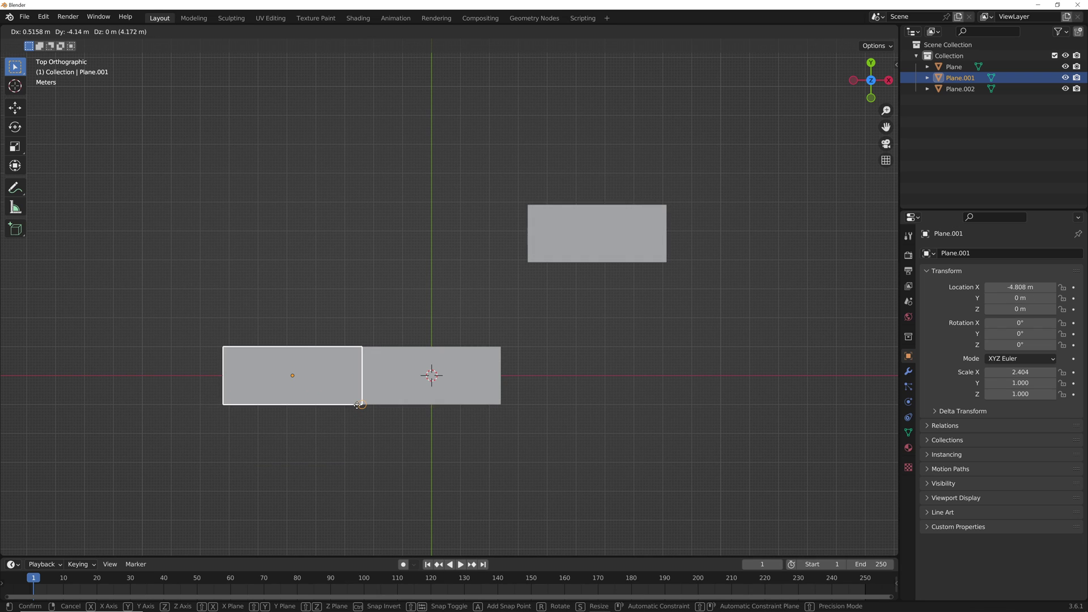
pyautogui.click(367, 253)
# Step: Move Plane.002 to the upper right, then attempt a corner snap and cancel it
pyautogui.click(513, 236)
pyautogui.press('g')
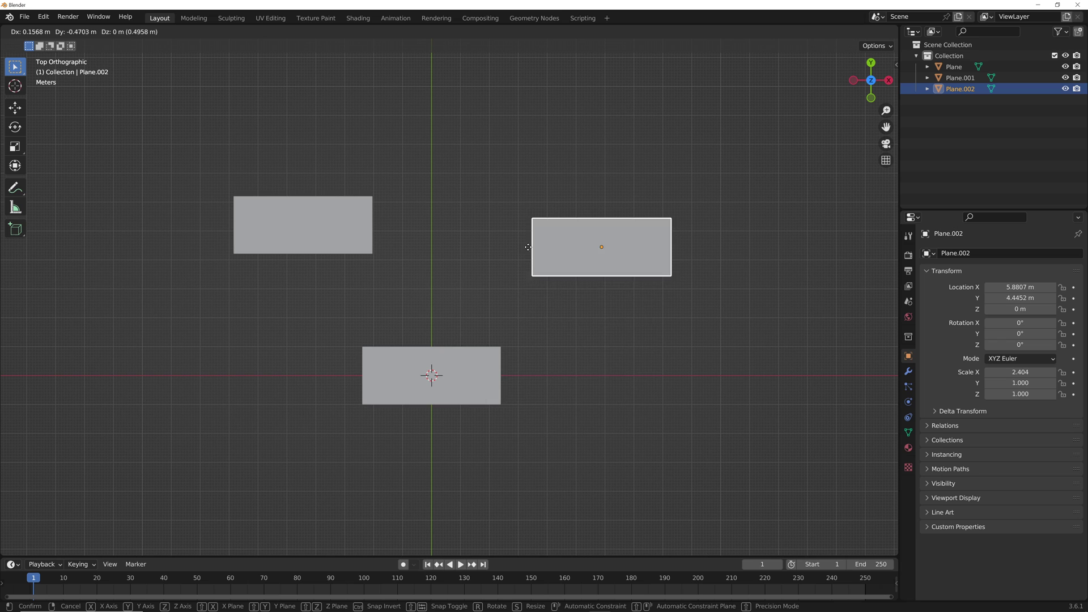
pyautogui.press('ctrl')
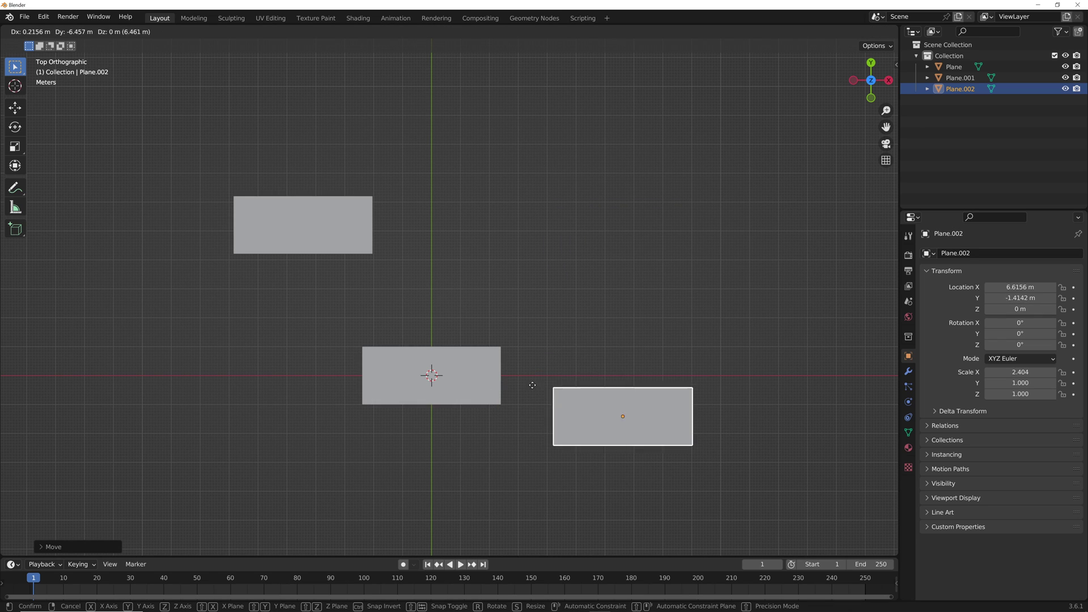
pyautogui.press('ctrl')
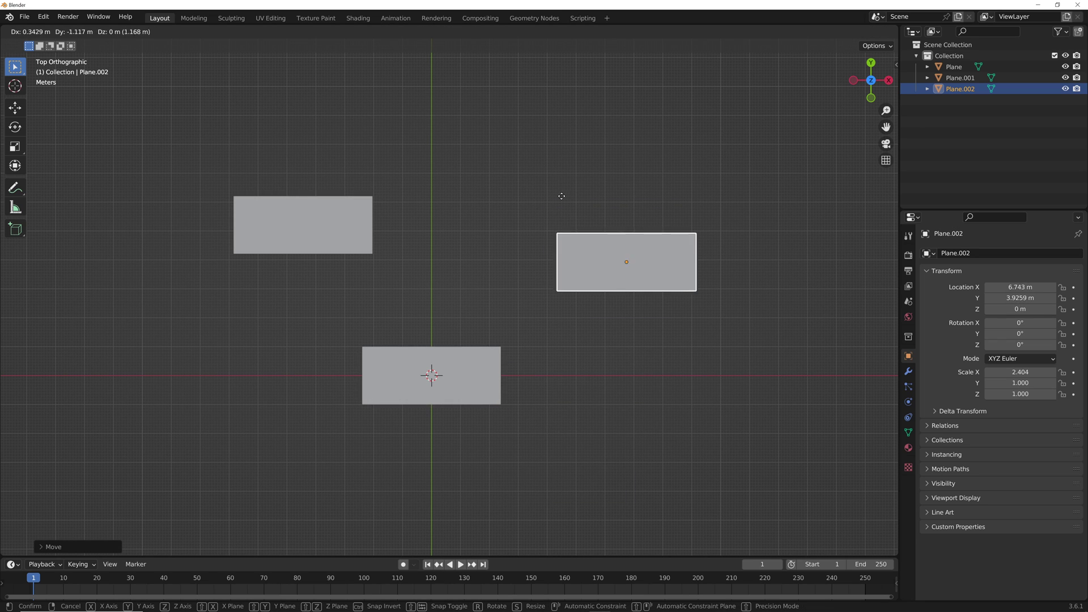
pyautogui.click(559, 255)
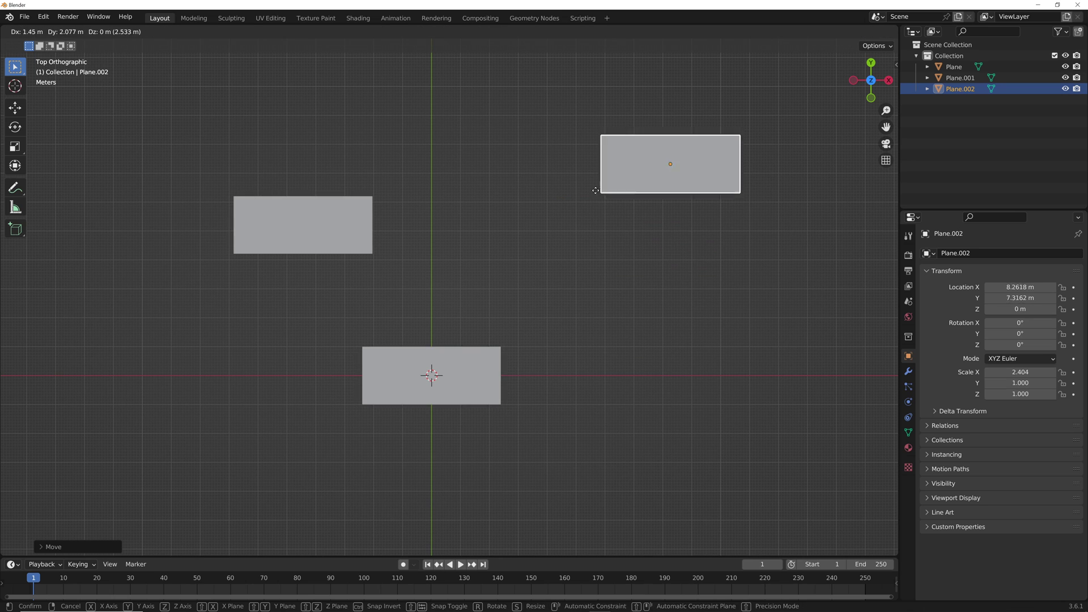
pyautogui.press('g')
pyautogui.press('ctrl')
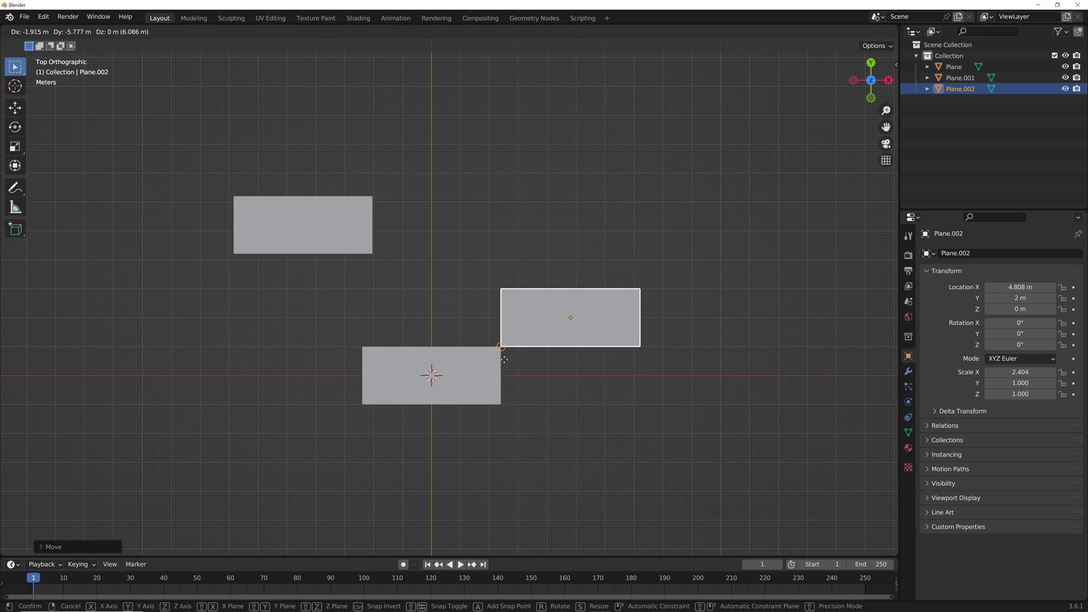
pyautogui.rightClick(529, 223)
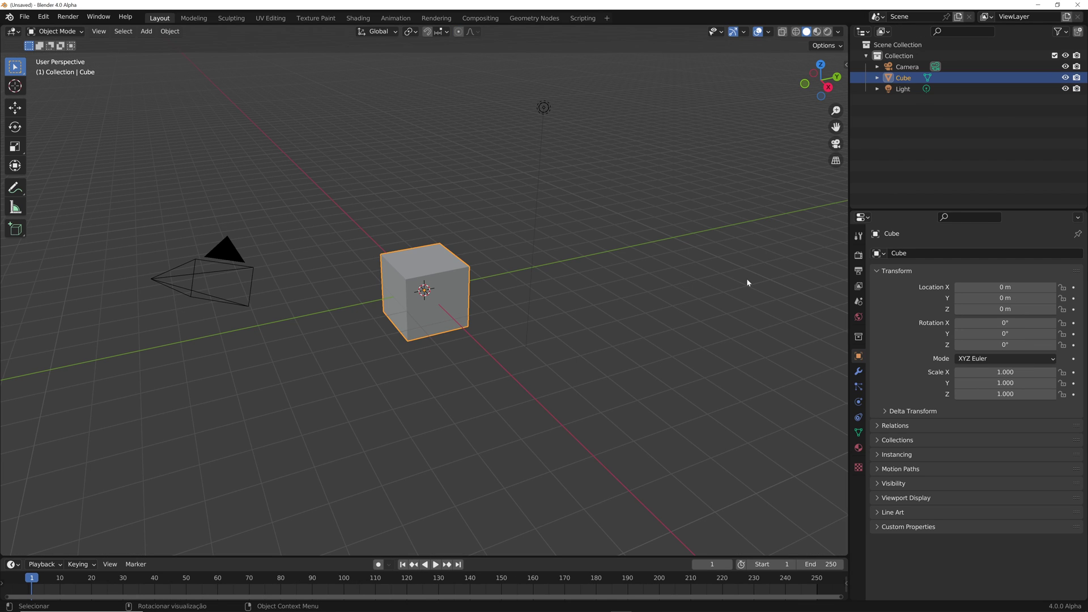
# Step: Delete the default camera, cube and light and switch to top orthographic view
pyautogui.moveTo(150, 68); pyautogui.dragTo(750, 409)
pyautogui.press('Delete')
pyautogui.press('KP_7')
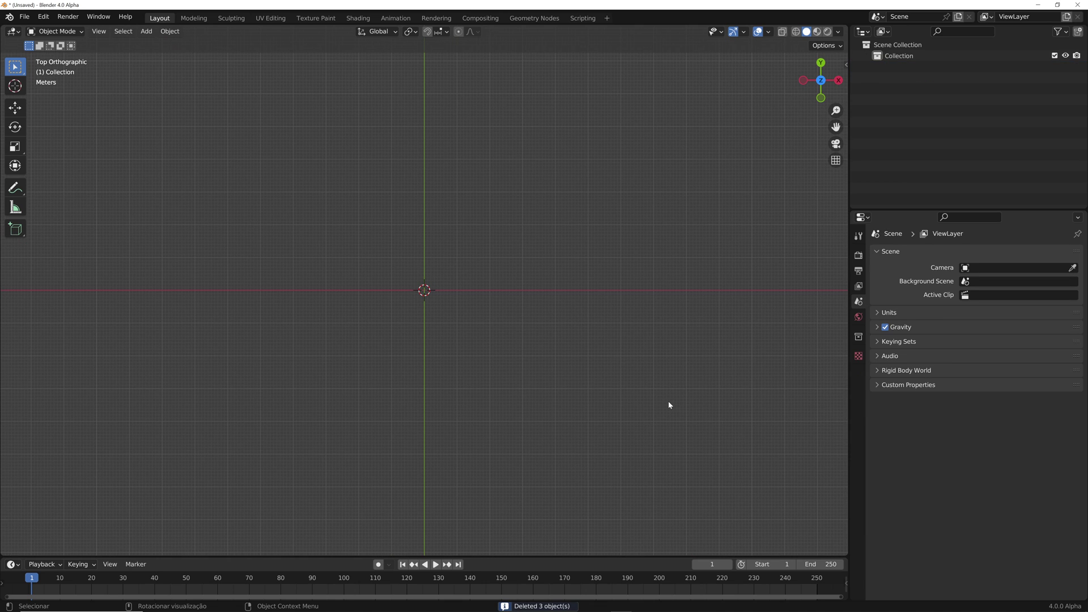
# Step: Add a mesh plane and scale it to 2.522 along X
pyautogui.hotkey('shift', 'a')
pyautogui.moveTo(669, 403)
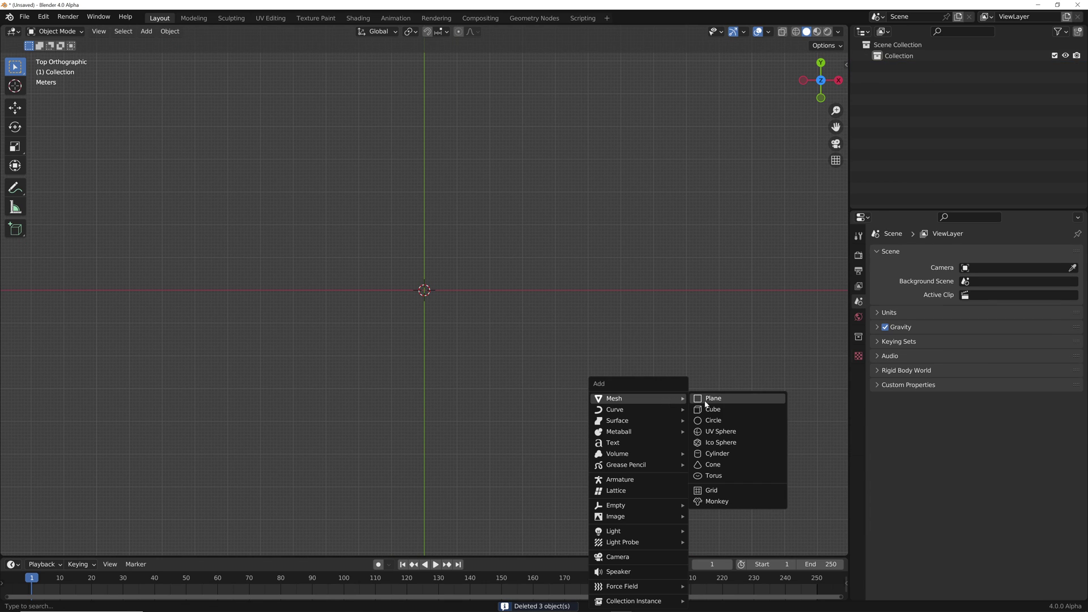
pyautogui.click(706, 404)
pyautogui.press('s')
pyautogui.press('x')
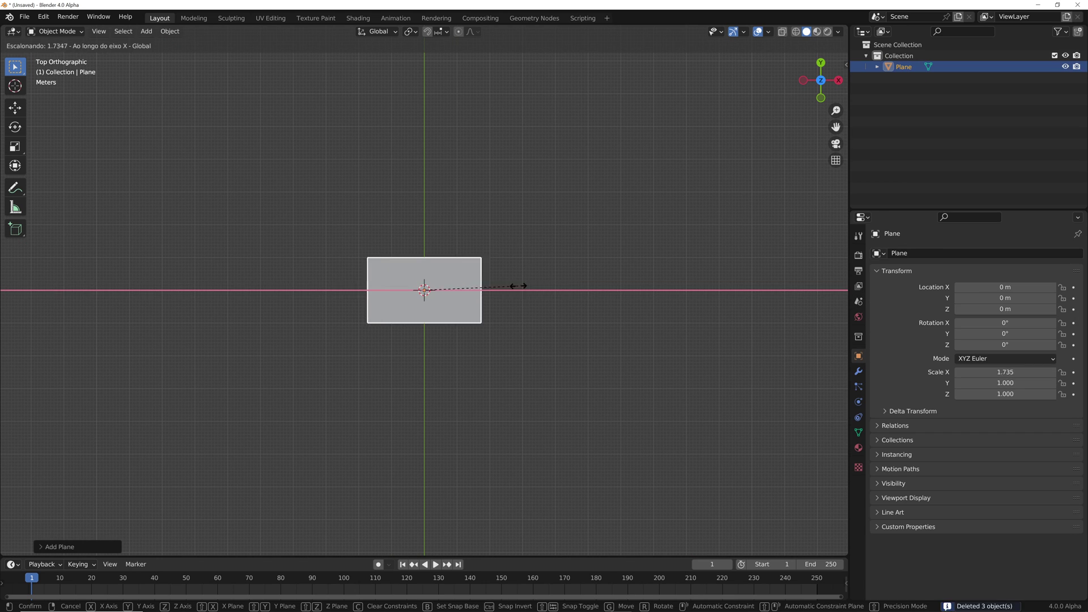
pyautogui.click(560, 298)
# Step: Duplicate the plane twice, placing Plane.001 above-left and Plane.002 above-right
pyautogui.hotkey('shift', 'd')
pyautogui.click(397, 201)
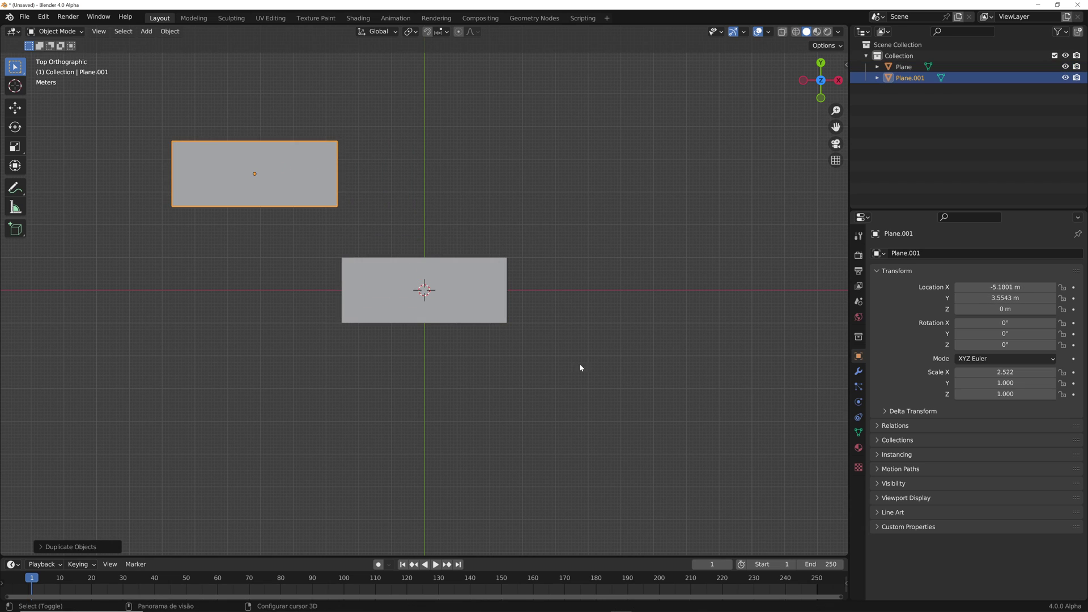
pyautogui.hotkey('shift', 'd')
pyautogui.click(476, 215)
pyautogui.press('g')
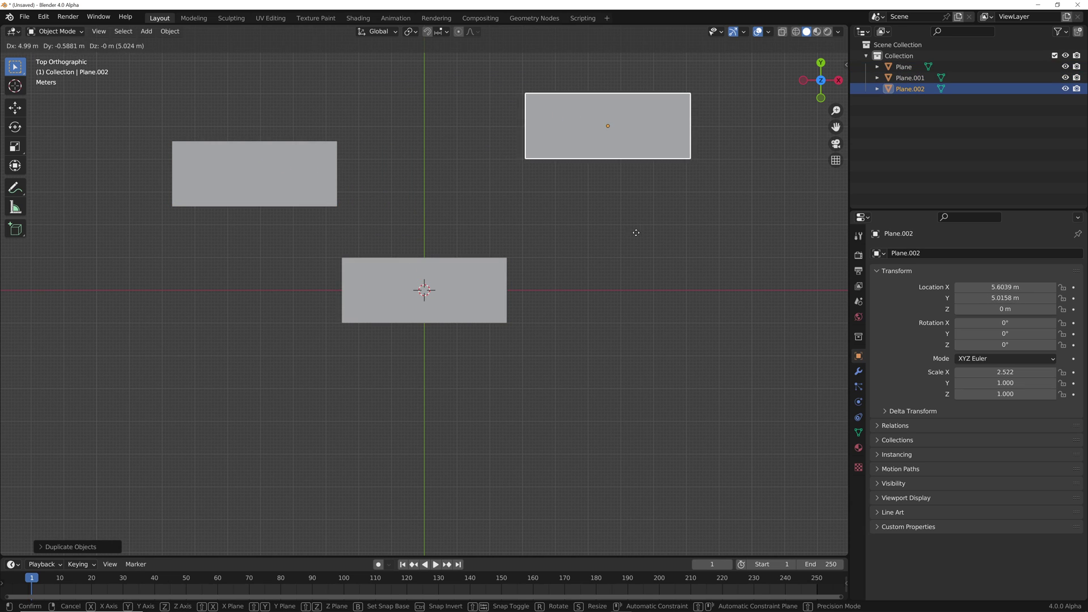
pyautogui.click(641, 247)
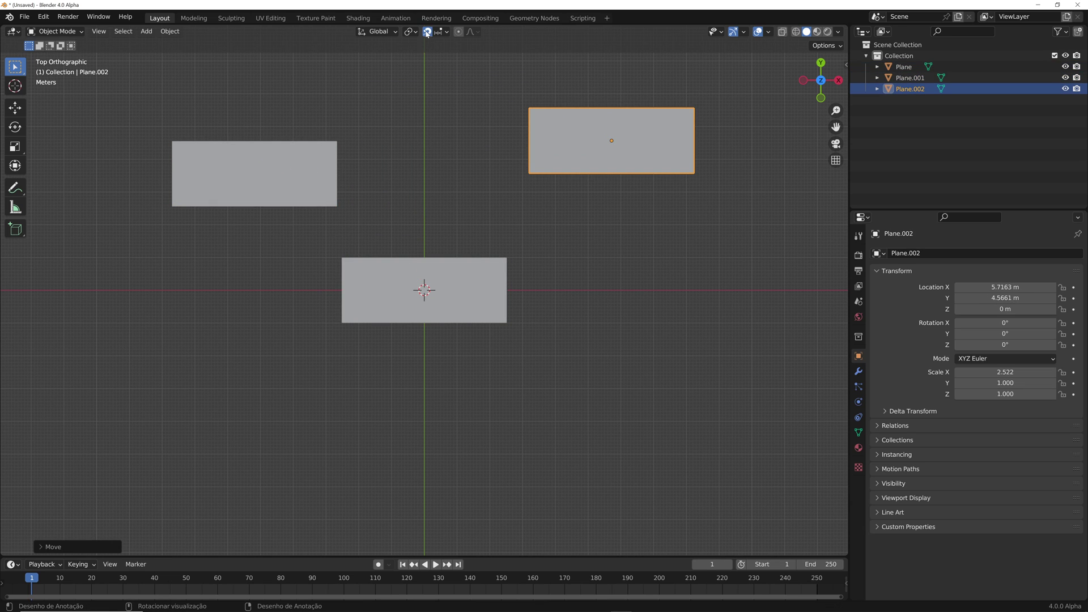
pyautogui.click(447, 32)
# Step: Snap Plane.001's top-right corner onto the middle plane's bottom-left corner using a snap base
pyautogui.click(417, 98)
pyautogui.click(307, 172)
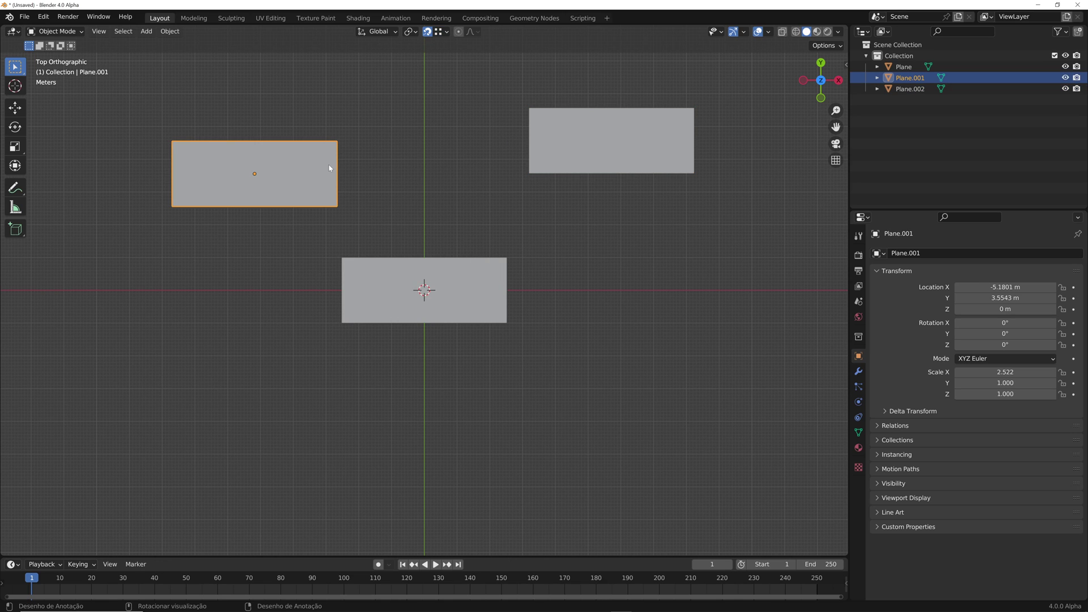
pyautogui.press('g')
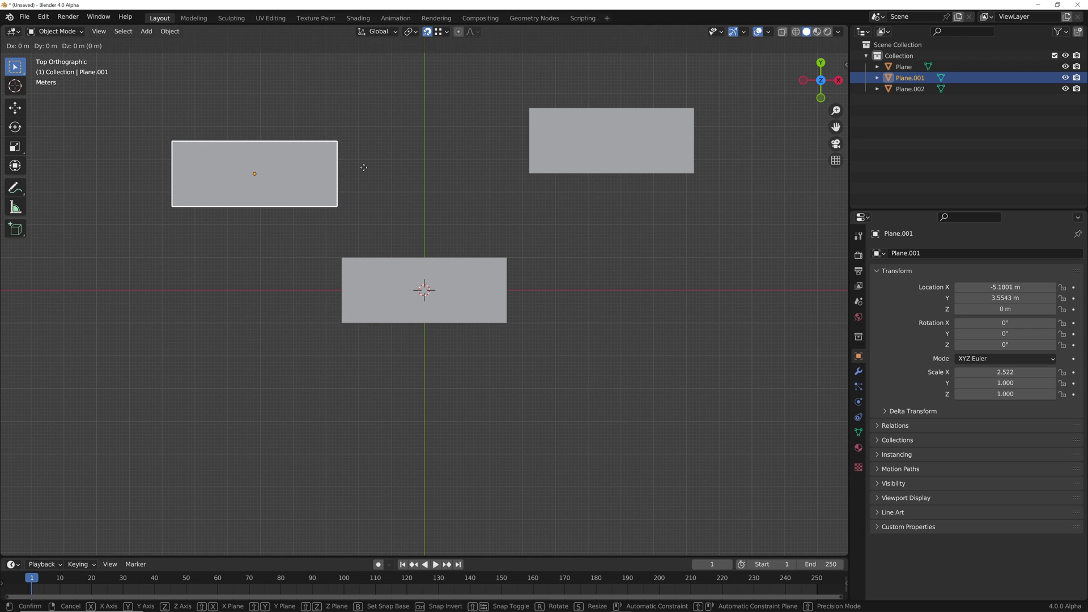
pyautogui.press('b')
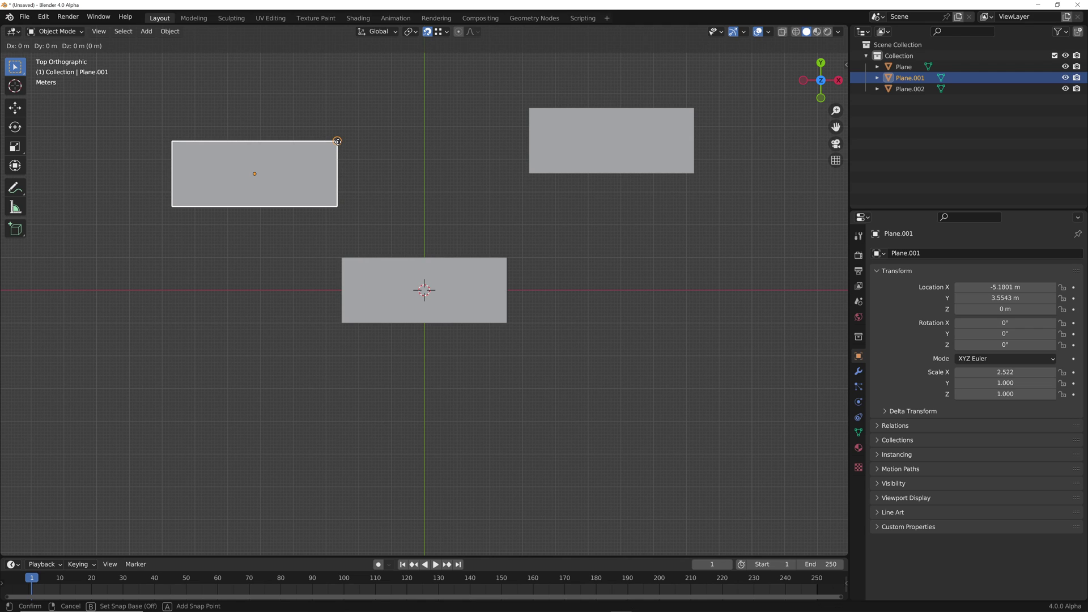
pyautogui.click(337, 141)
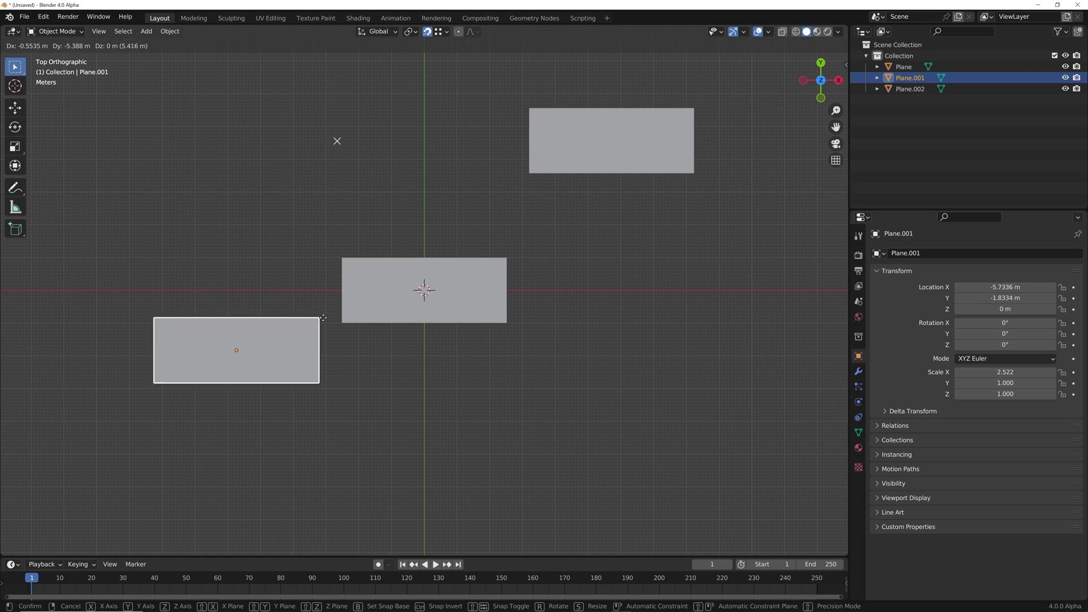
pyautogui.click(460, 355)
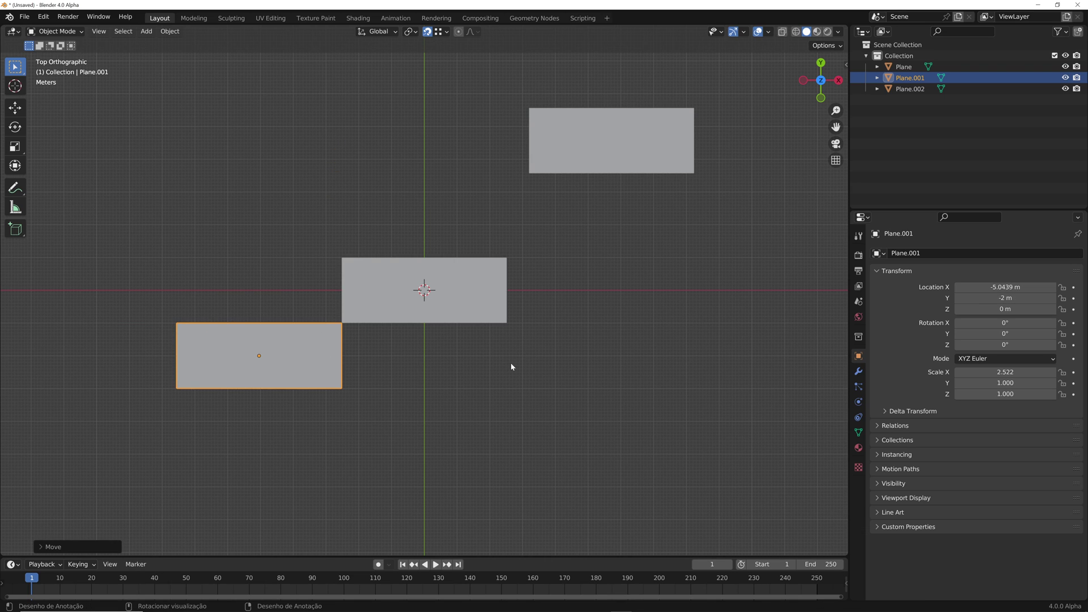
# Step: Snap Plane.002's corner onto the middle plane's bottom-right corner, landing at X 5.0439 m, Y −2 m
pyautogui.click(606, 168)
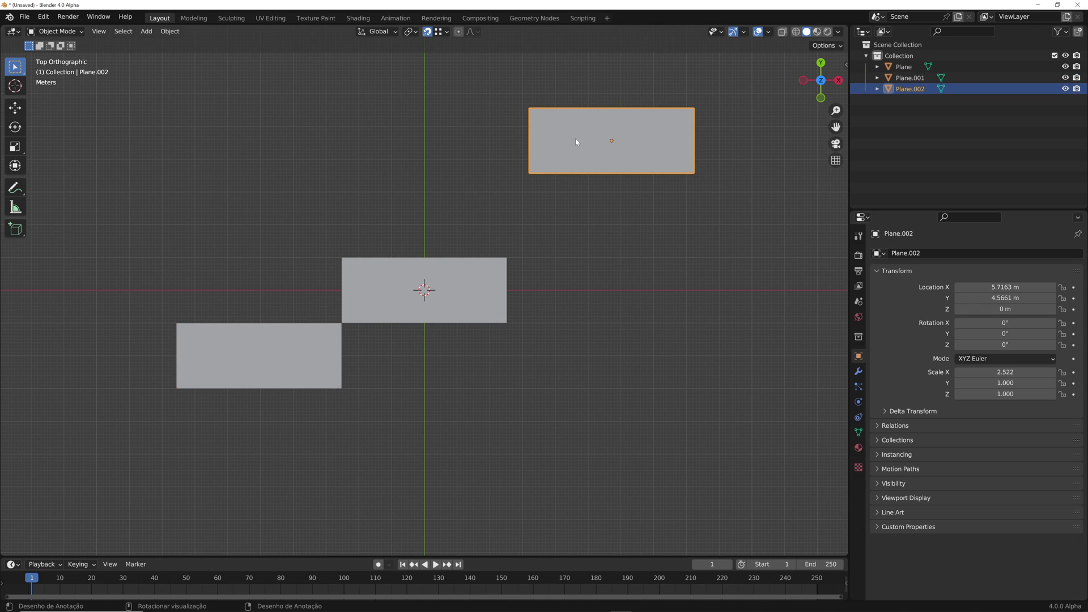
pyautogui.press('b')
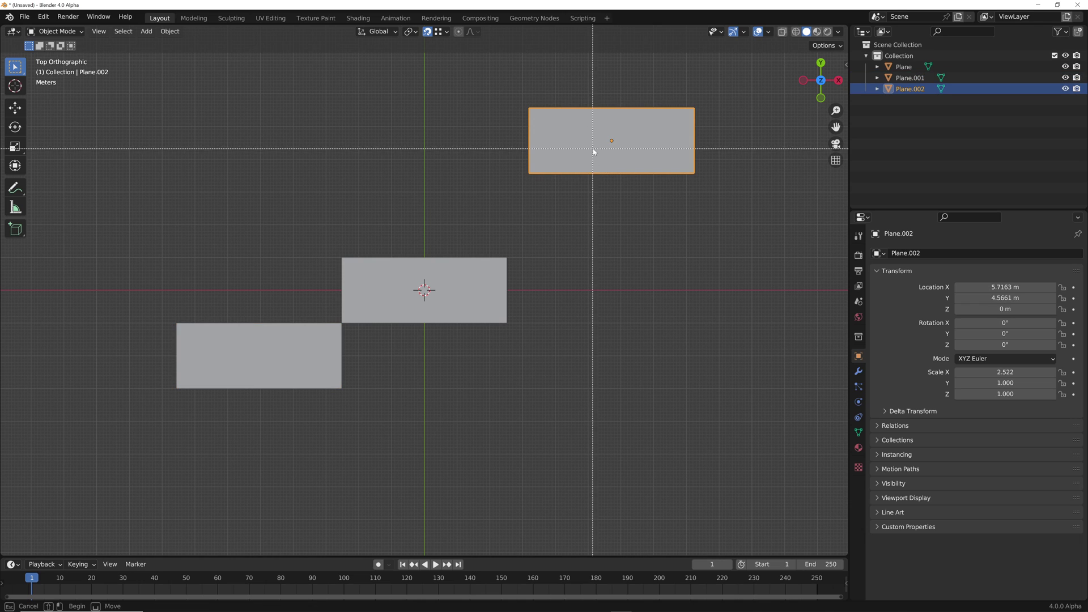
pyautogui.press('Escape')
pyautogui.press('g')
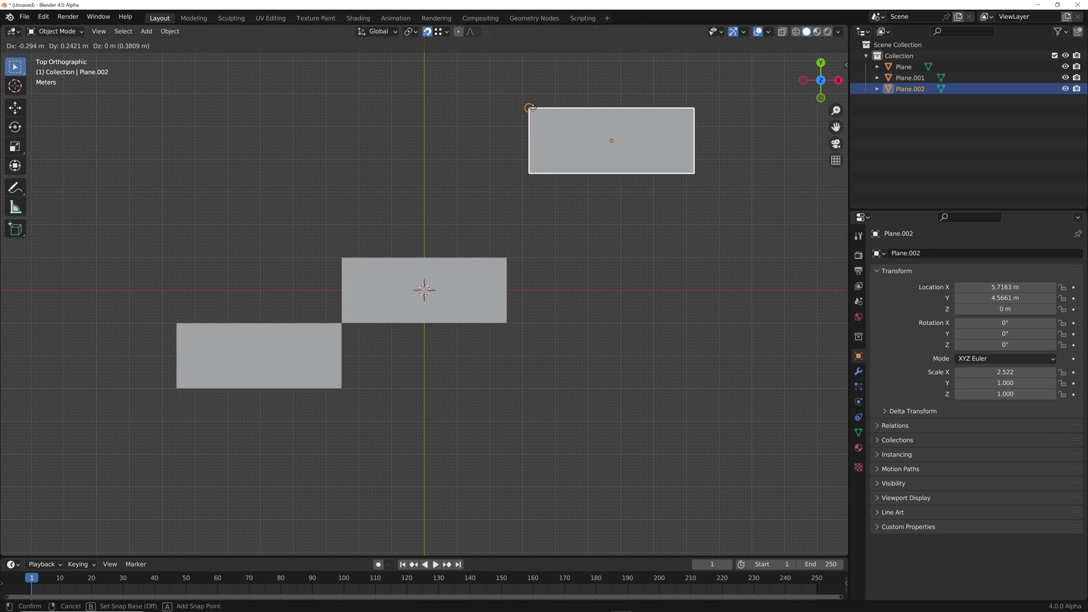
pyautogui.click(510, 329)
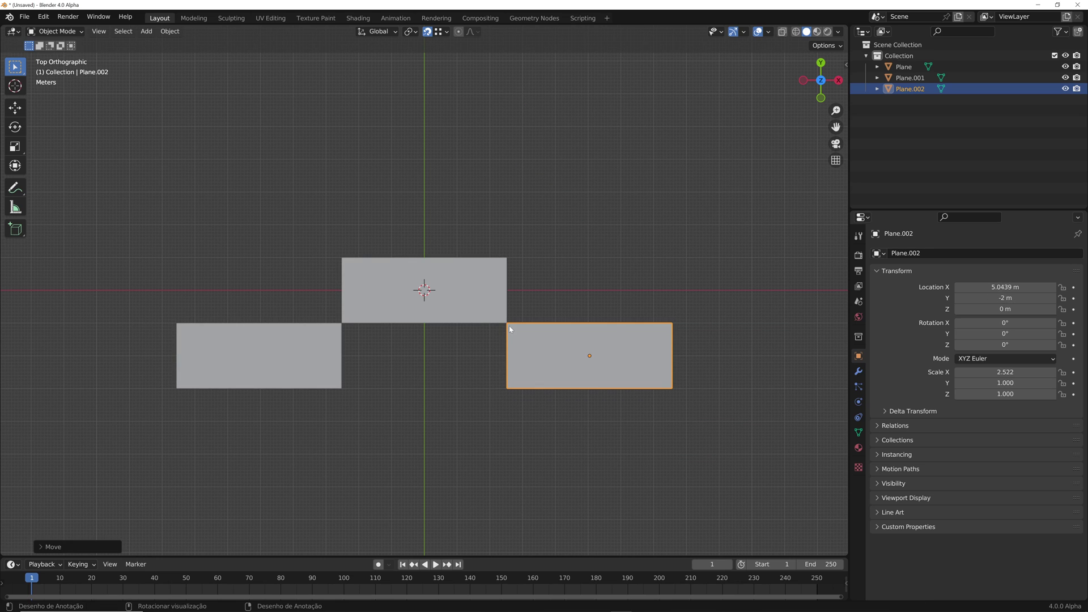